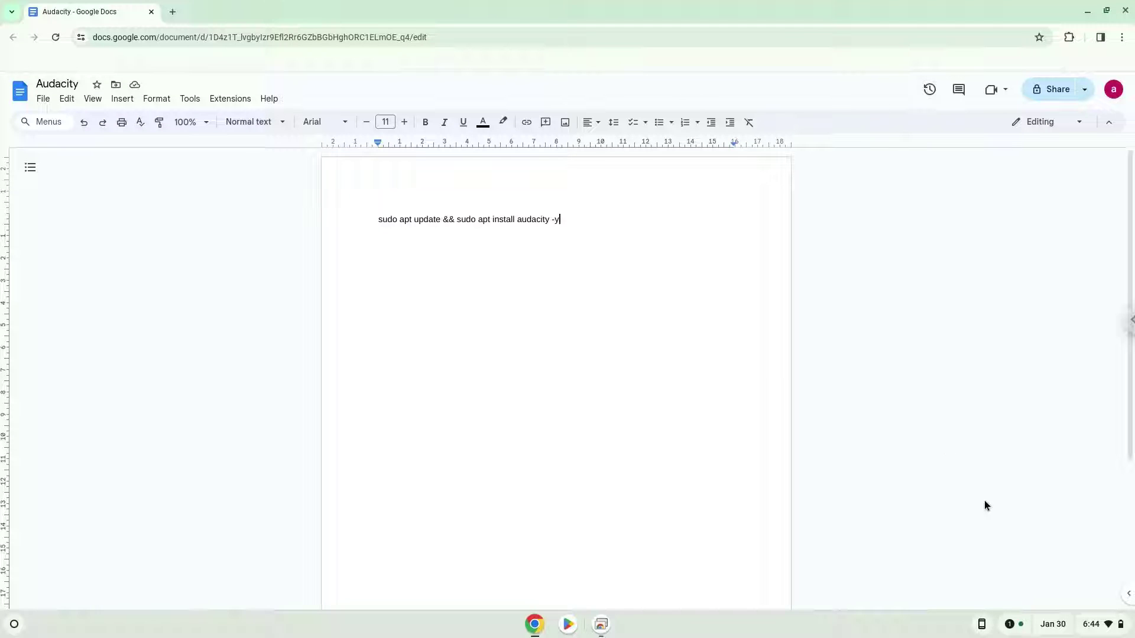
Open ChromeOS Settings from Quick Settings and go to Advanced > Developers.
{"action": "left_click", "coordinate": [1098, 624]}
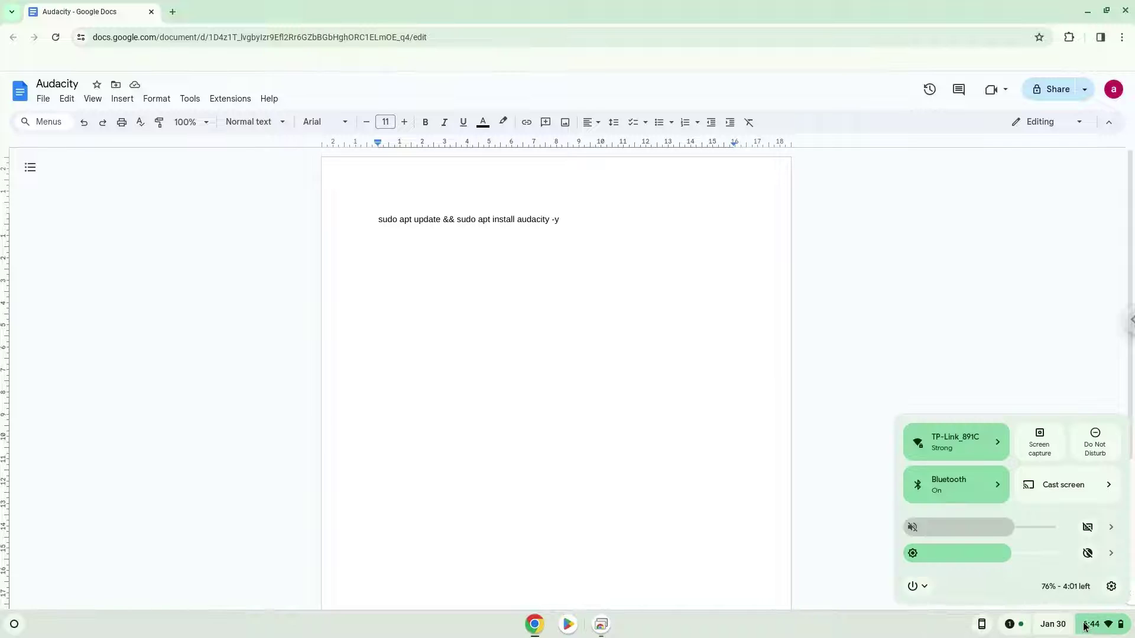
{"action": "left_click", "coordinate": [1111, 587]}
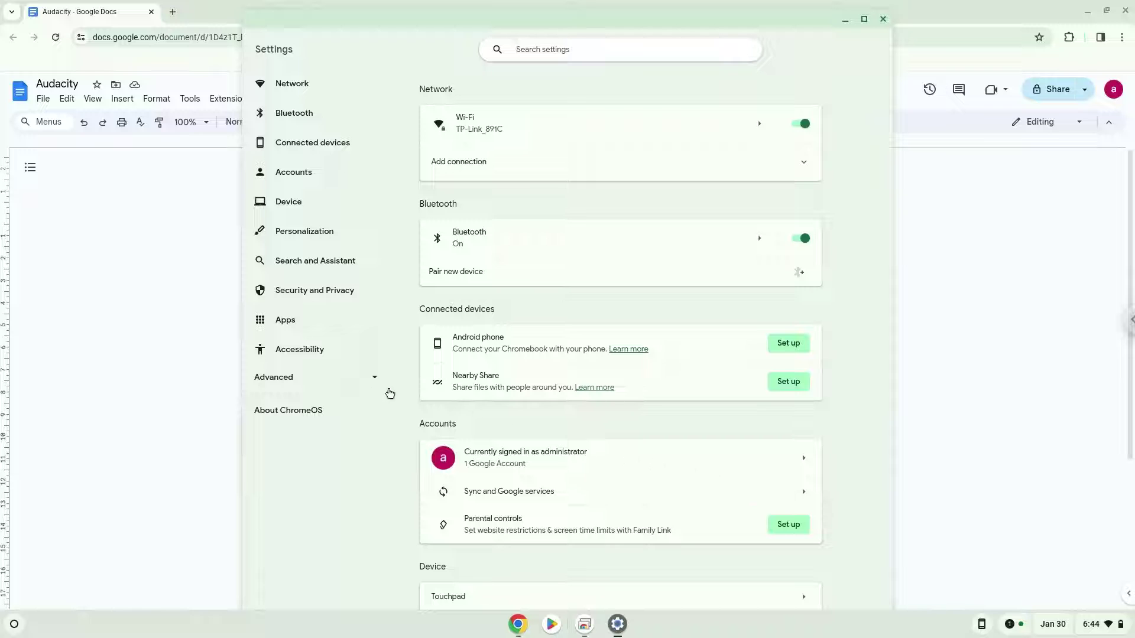
{"action": "left_click", "coordinate": [346, 388]}
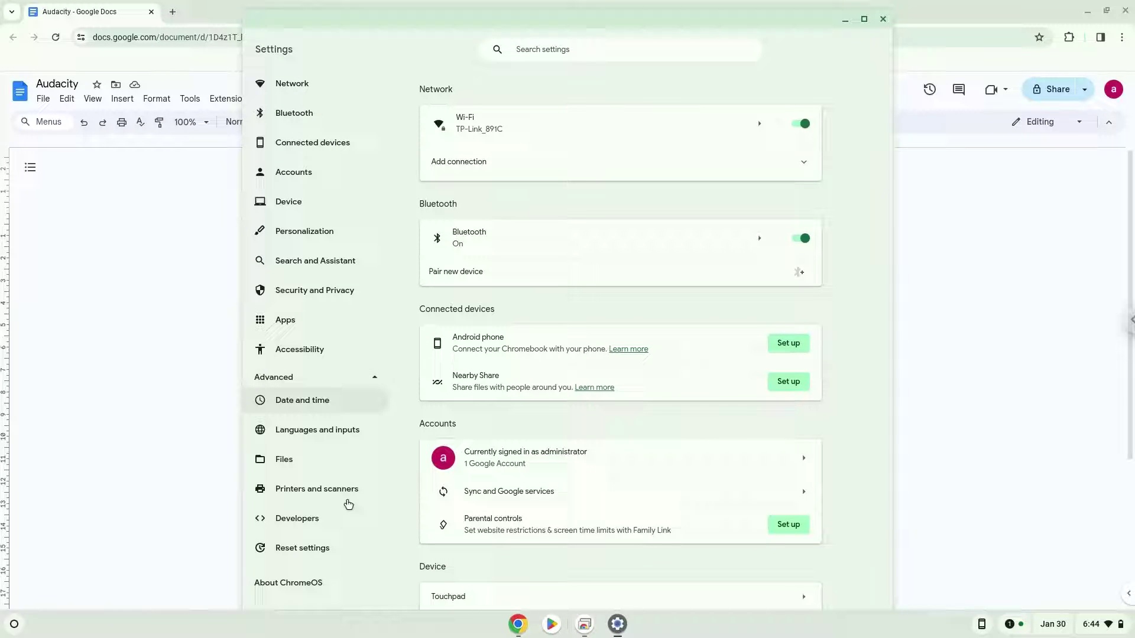
{"action": "left_click", "coordinate": [349, 519]}
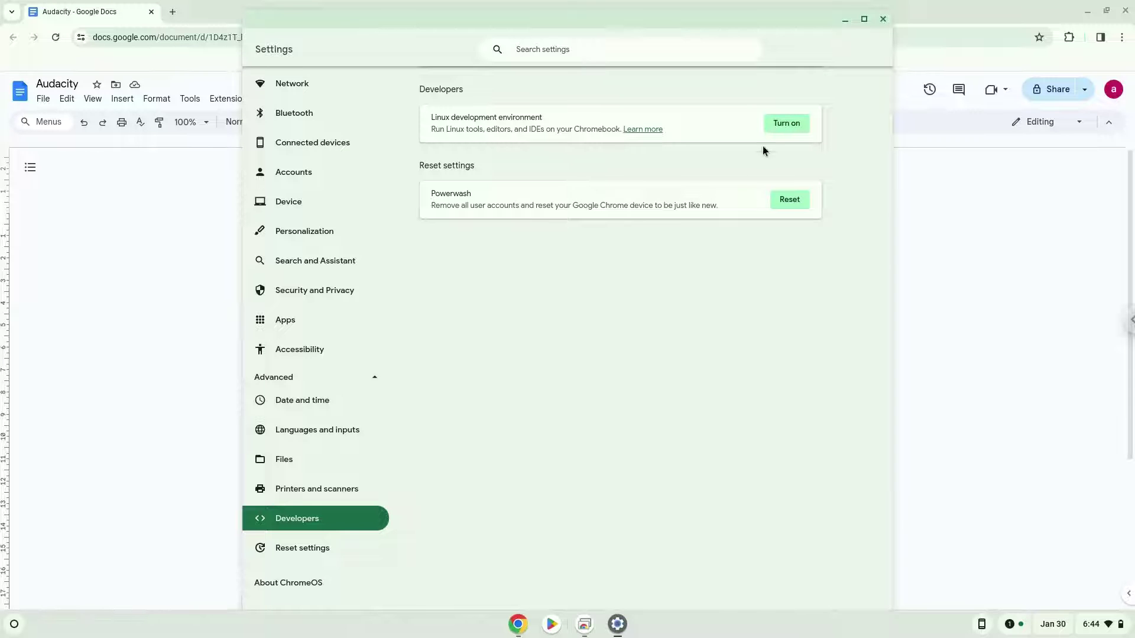
Turn on the Linux development environment and install it with the recommended 10.0 GB disk size.
{"action": "left_click", "coordinate": [792, 122]}
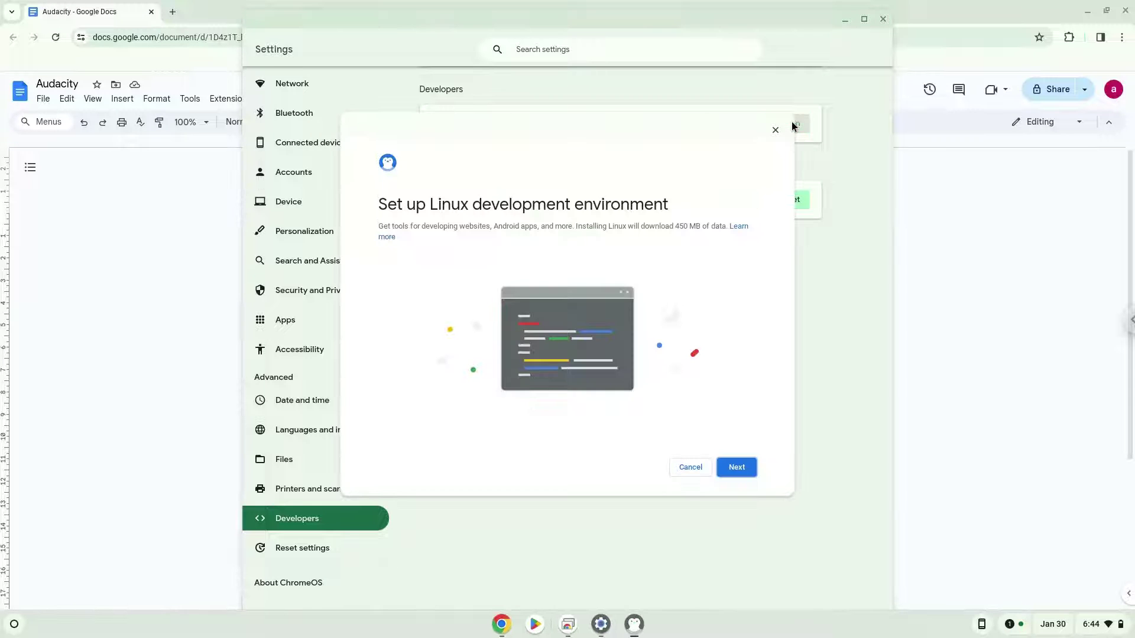
{"action": "left_click", "coordinate": [736, 467]}
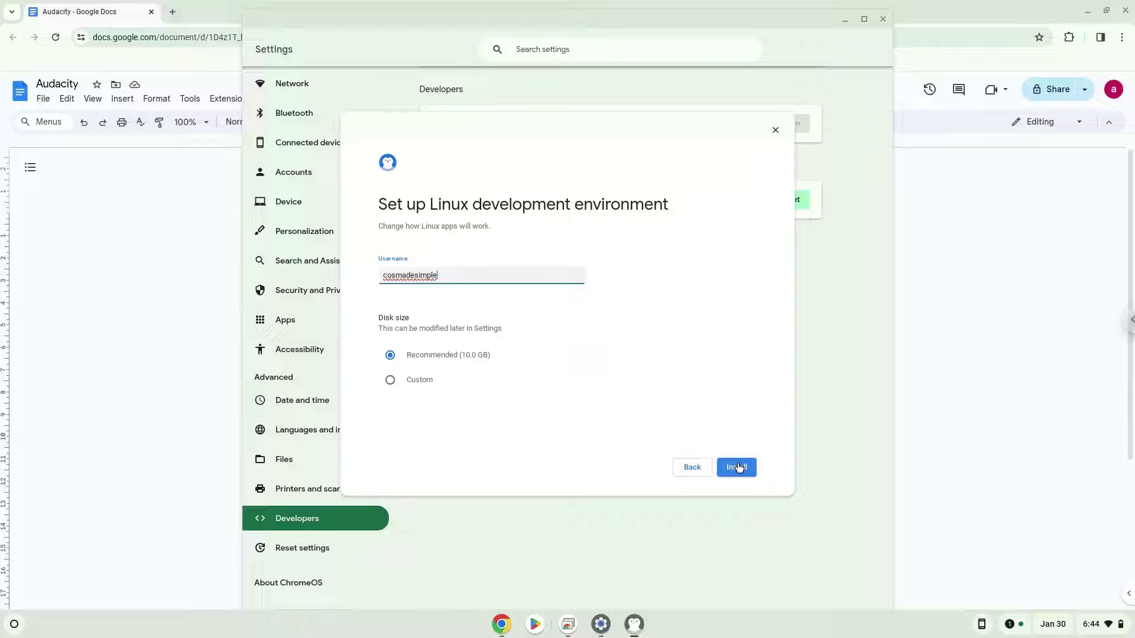
{"action": "left_click", "coordinate": [736, 467]}
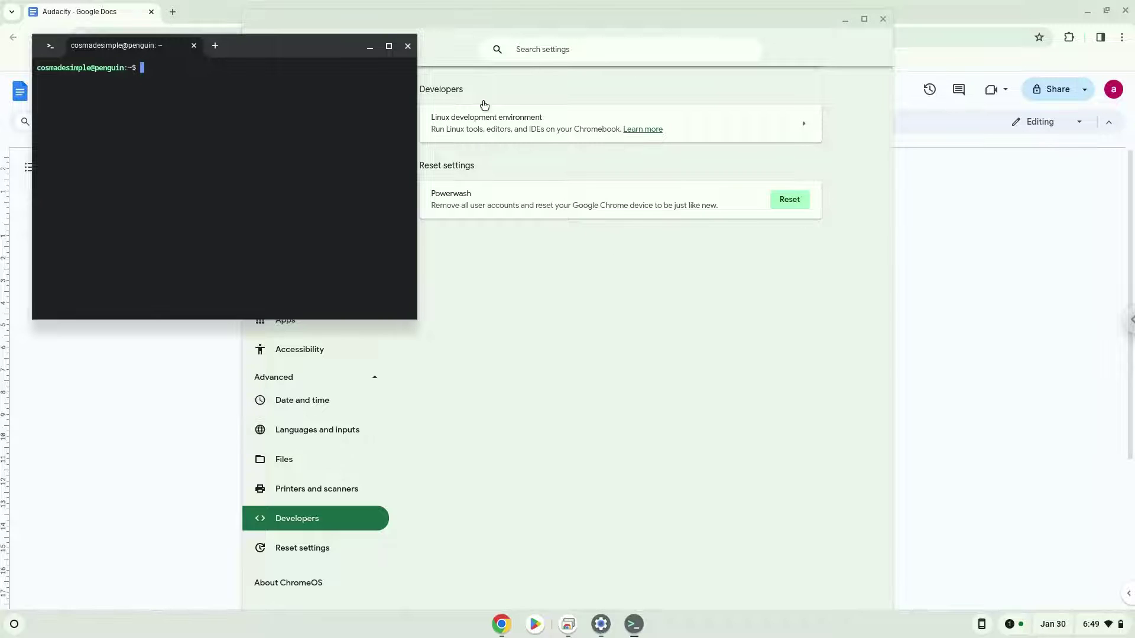
Close the terminal and Settings, then copy the 'sudo apt update && sudo apt install audacity -y' command.
{"action": "left_click", "coordinate": [410, 48]}
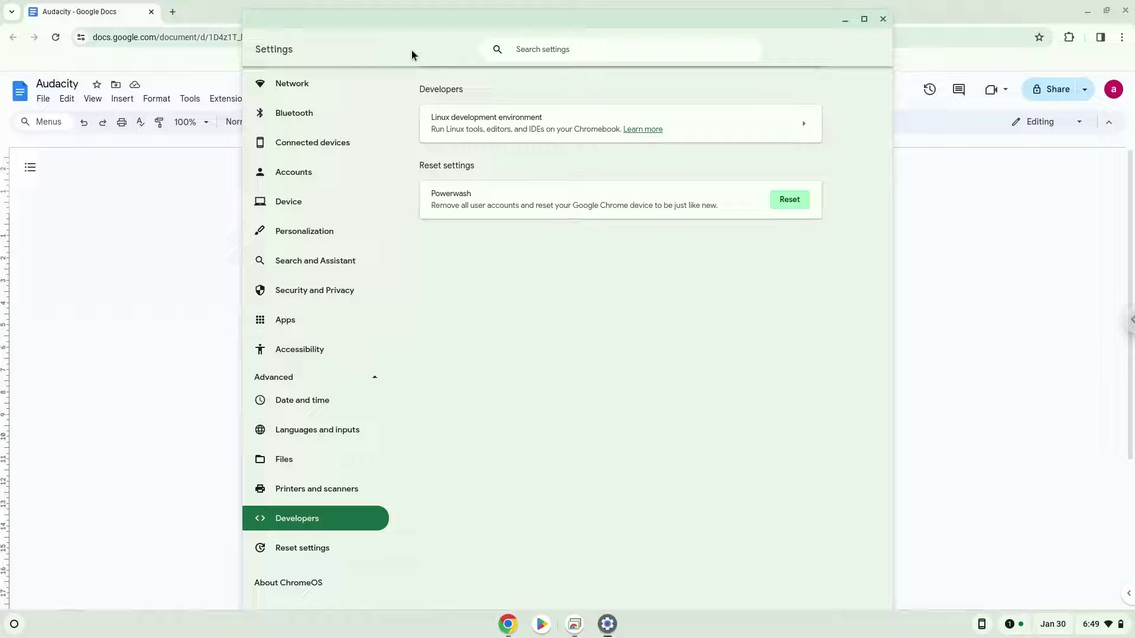
{"action": "left_click", "coordinate": [882, 20]}
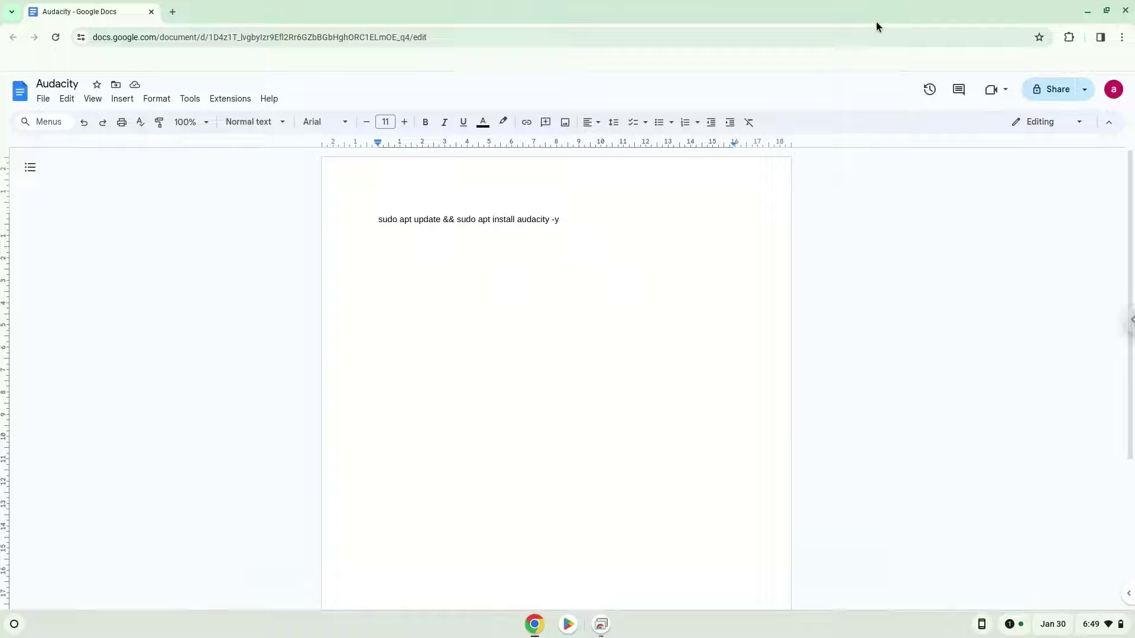
{"action": "triple_click", "coordinate": [464, 221]}
{"action": "right_click", "coordinate": [464, 221]}
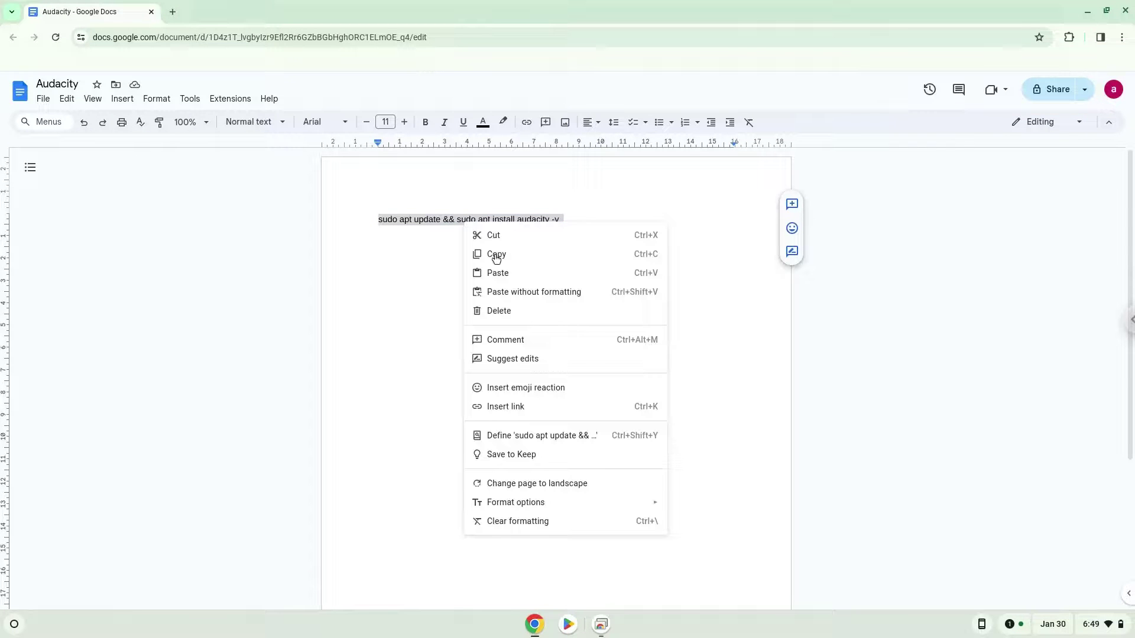
{"action": "left_click", "coordinate": [495, 254]}
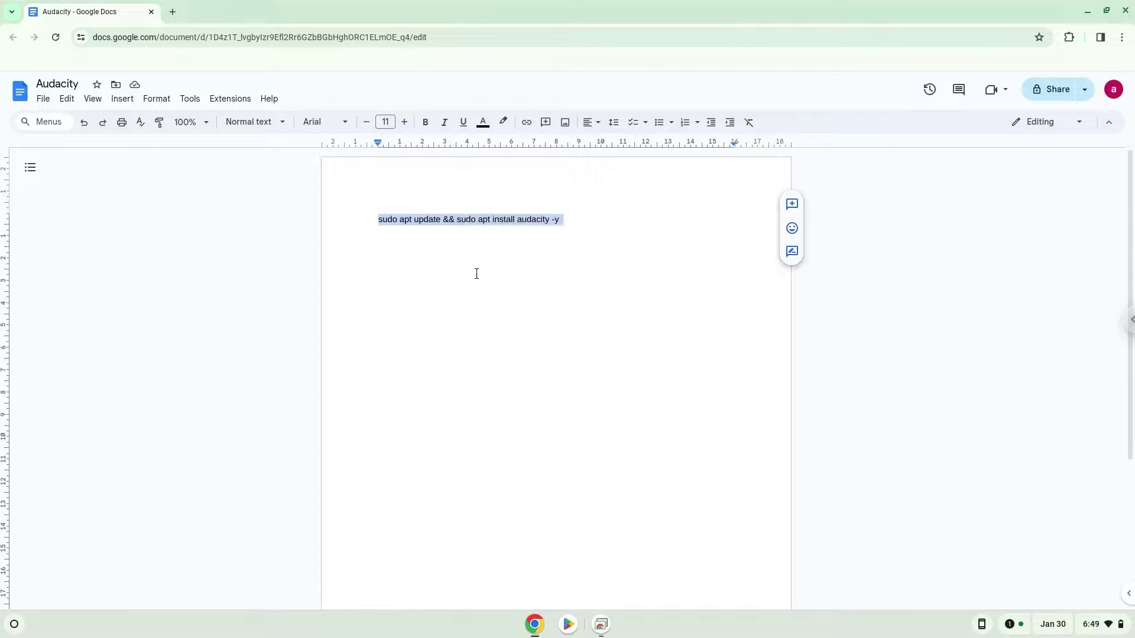
{"action": "left_click", "coordinate": [15, 626]}
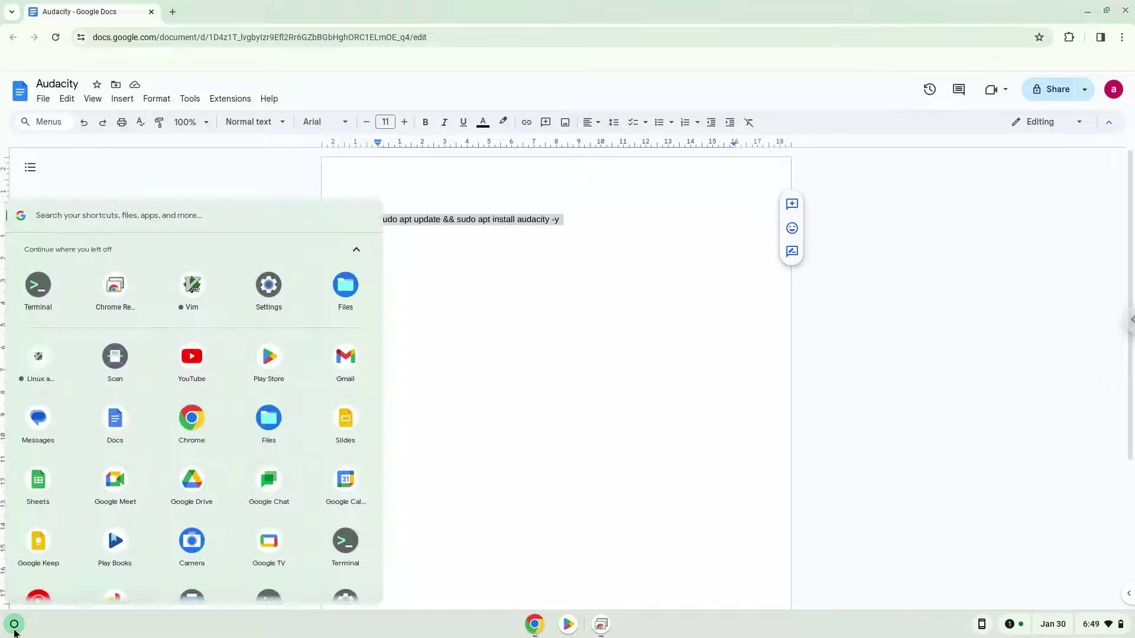
Install Audacity 3.2.4 by running the pasted apt command in a maximized Terminal, then close it.
{"action": "left_click", "coordinate": [39, 292]}
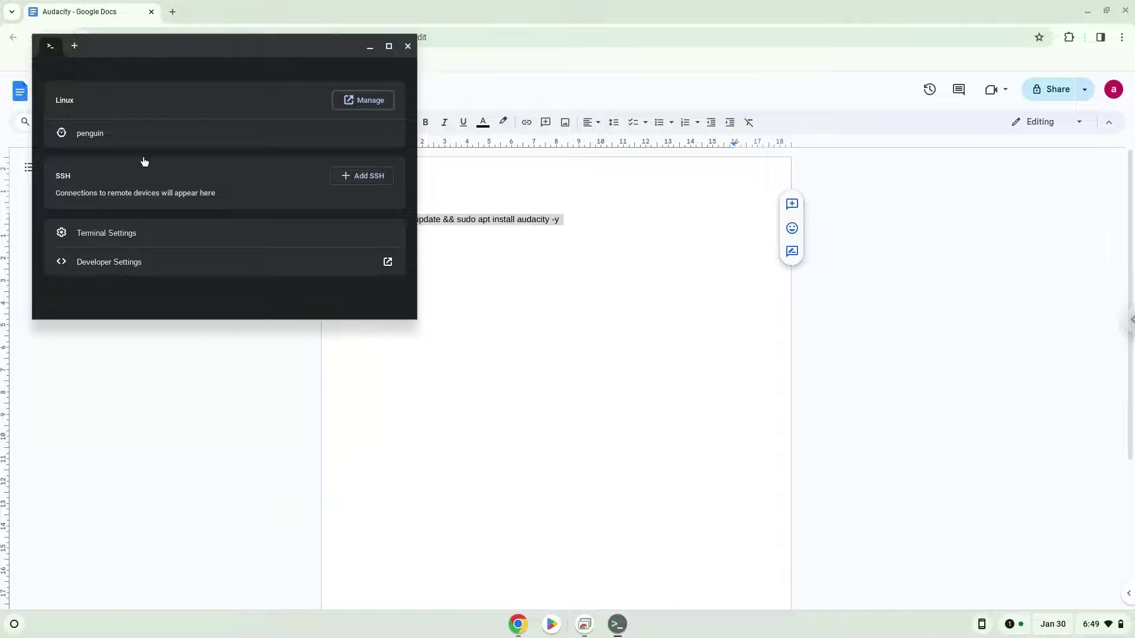
{"action": "left_click", "coordinate": [229, 49]}
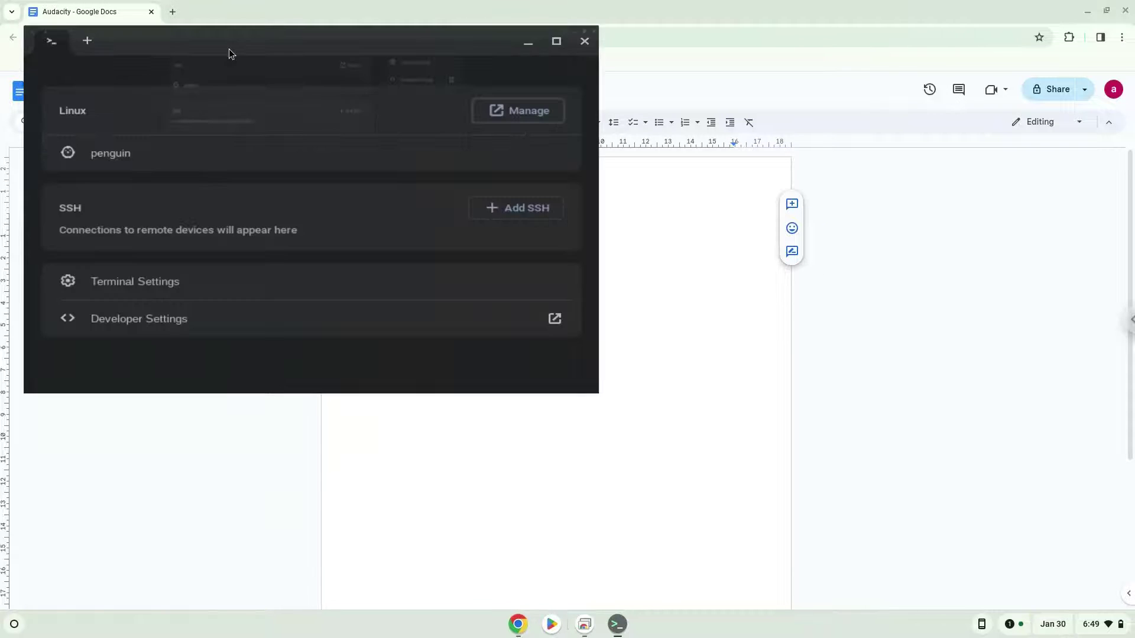
{"action": "double_click", "coordinate": [228, 49]}
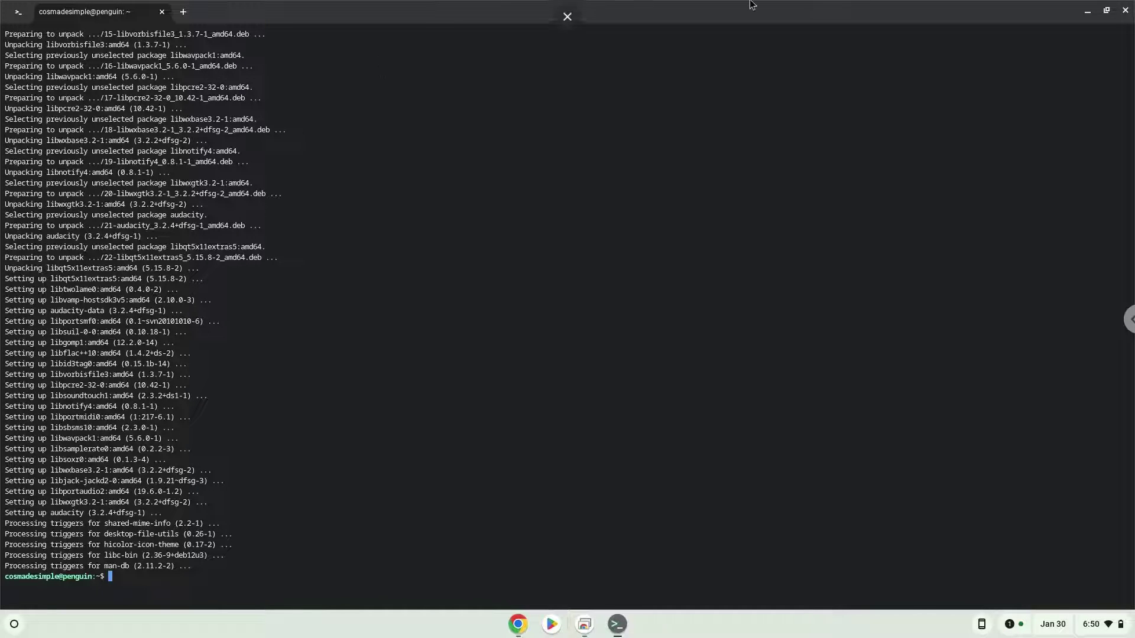
{"action": "left_click", "coordinate": [1126, 10]}
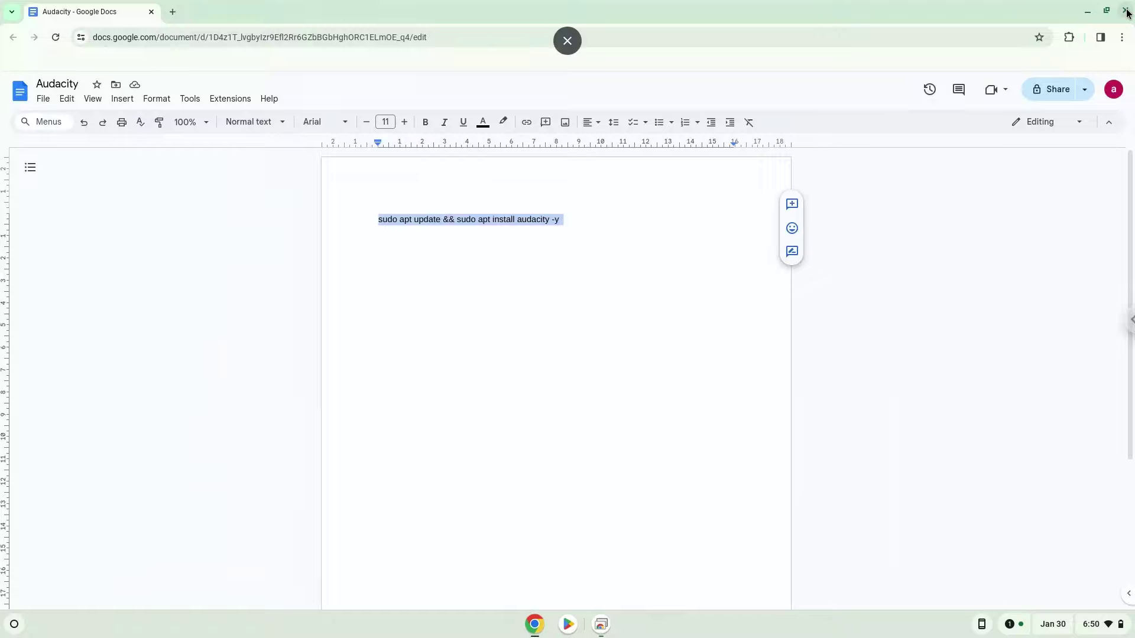
Enable 'Allow Linux to access your microphone' under Developers > Linux and shut down Linux to apply it.
{"action": "left_click", "coordinate": [1088, 12]}
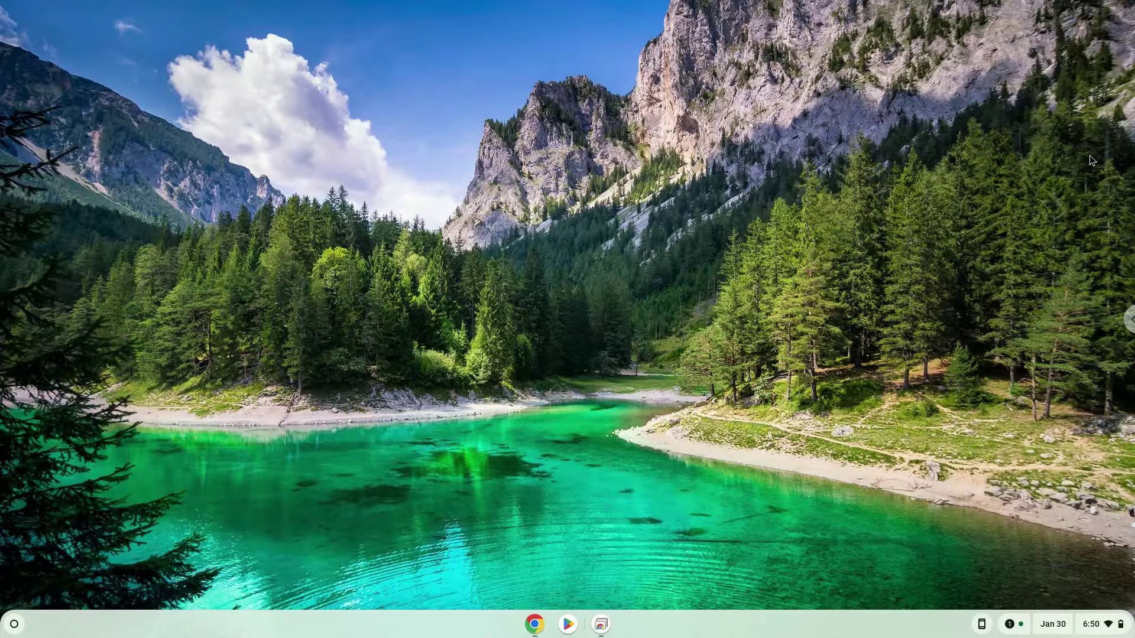
{"action": "left_click", "coordinate": [1101, 627]}
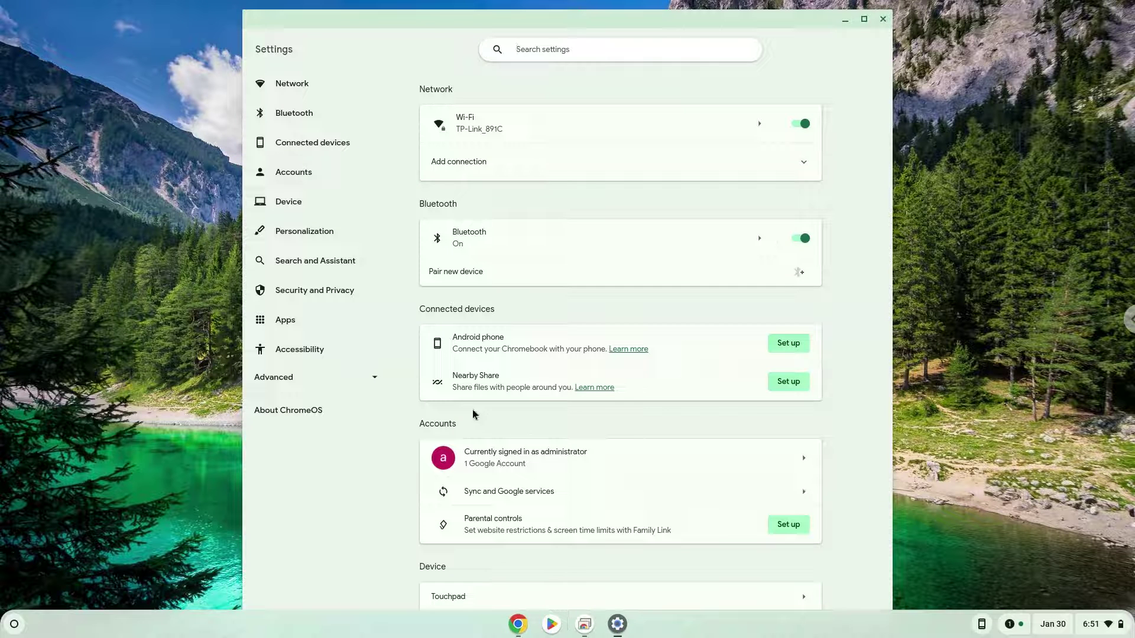
{"action": "left_click", "coordinate": [334, 380]}
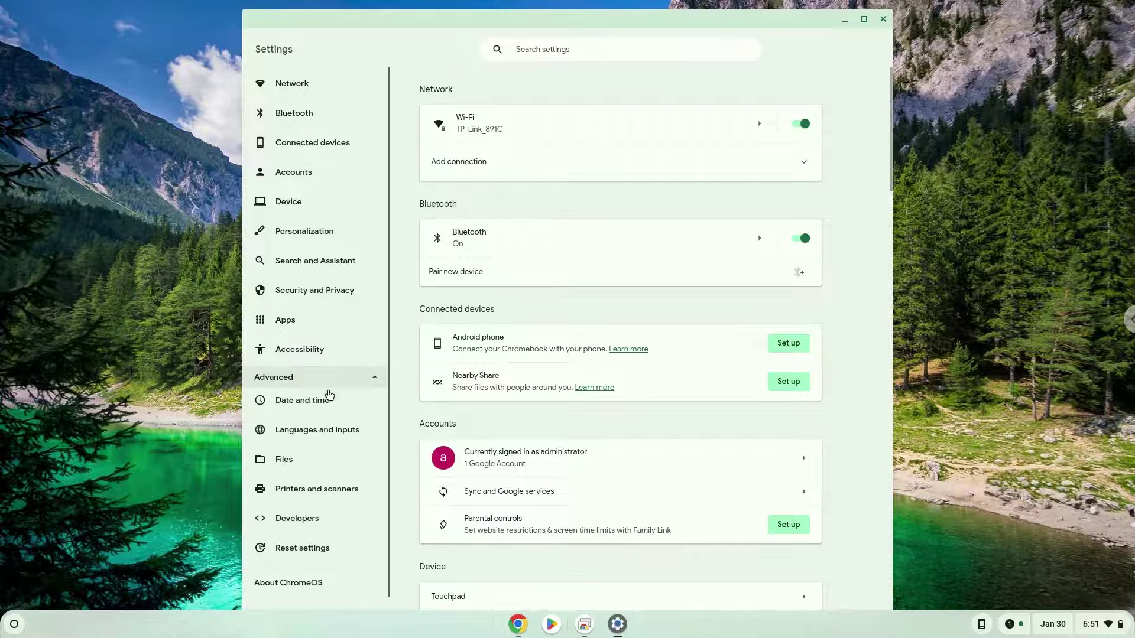
{"action": "left_click", "coordinate": [318, 519]}
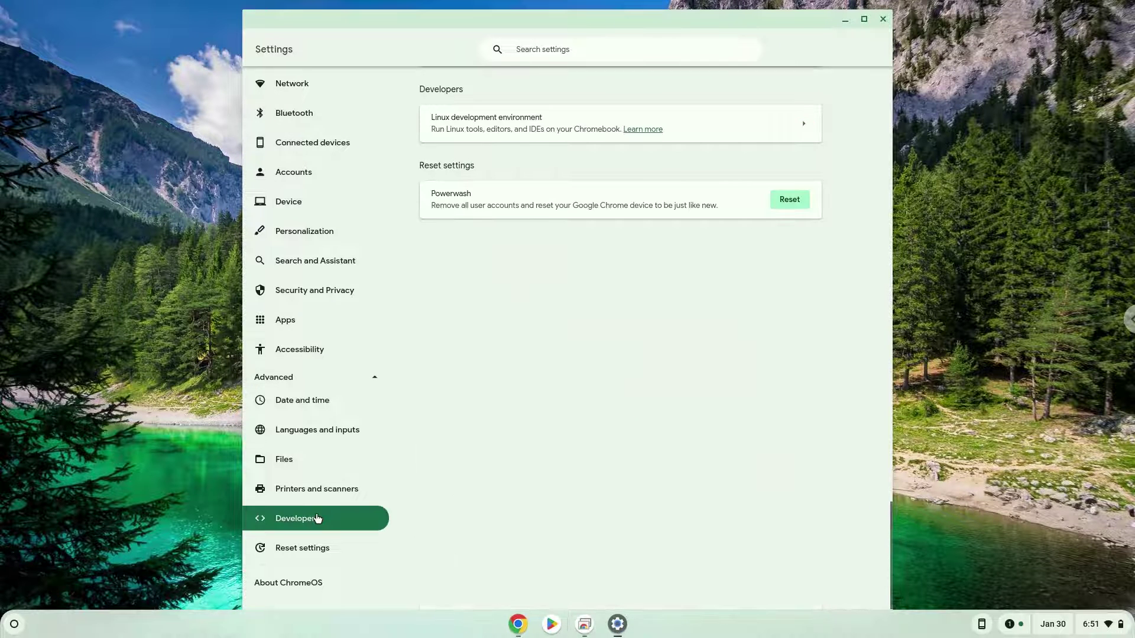
{"action": "left_click", "coordinate": [767, 123]}
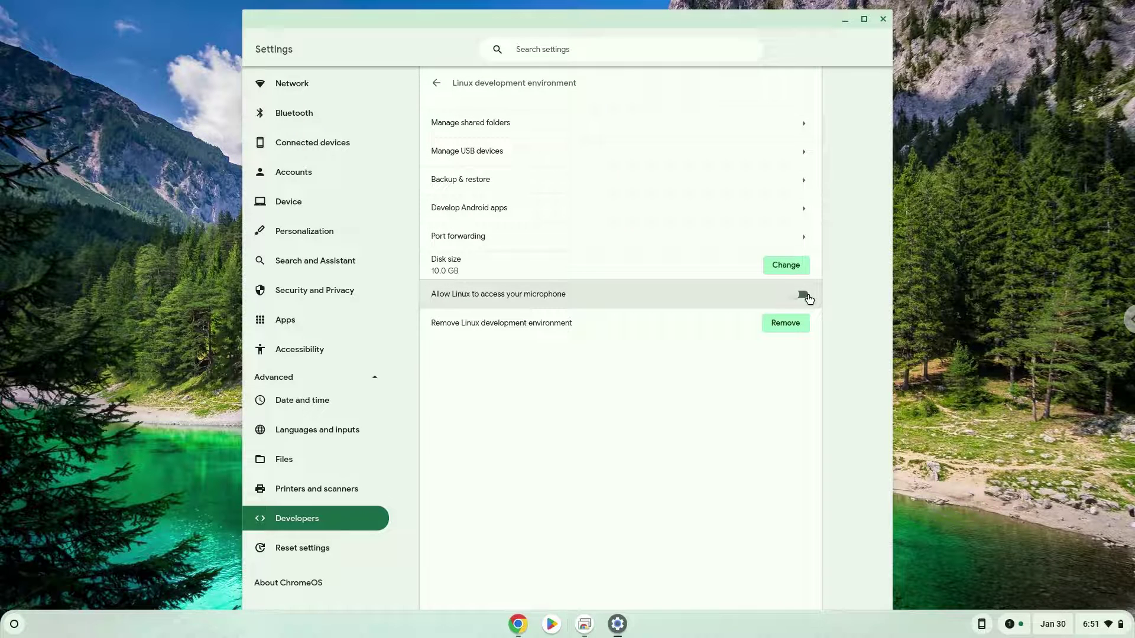
{"action": "left_click", "coordinate": [805, 294]}
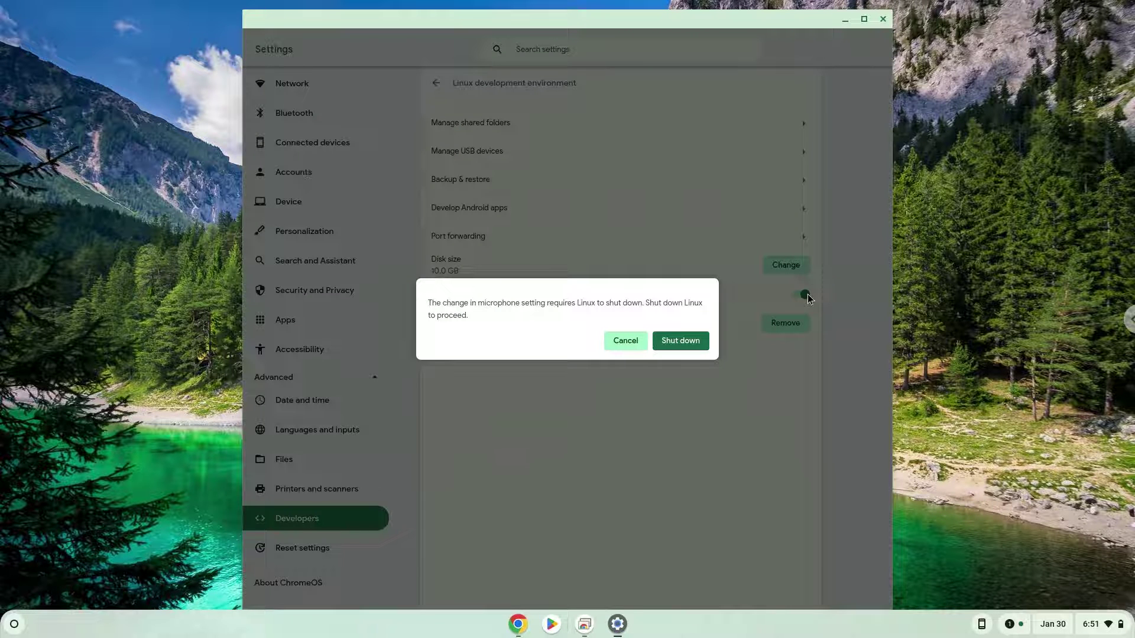
{"action": "left_click", "coordinate": [681, 342]}
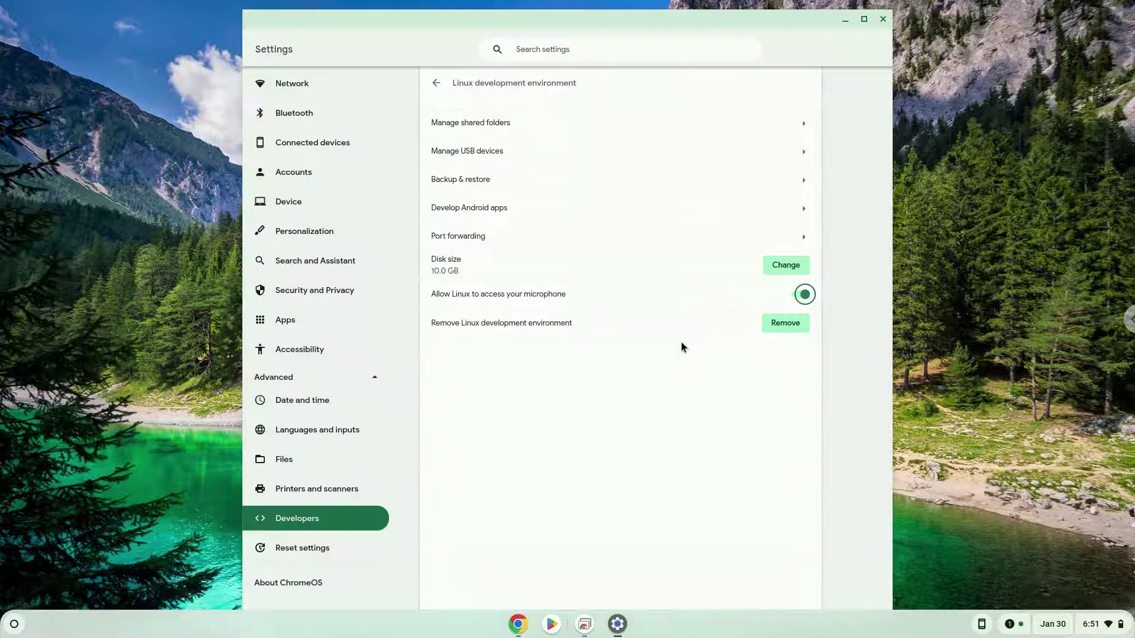
Close Settings and launch Audacity from the launcher, dismissing the startup help message.
{"action": "left_click", "coordinate": [883, 19]}
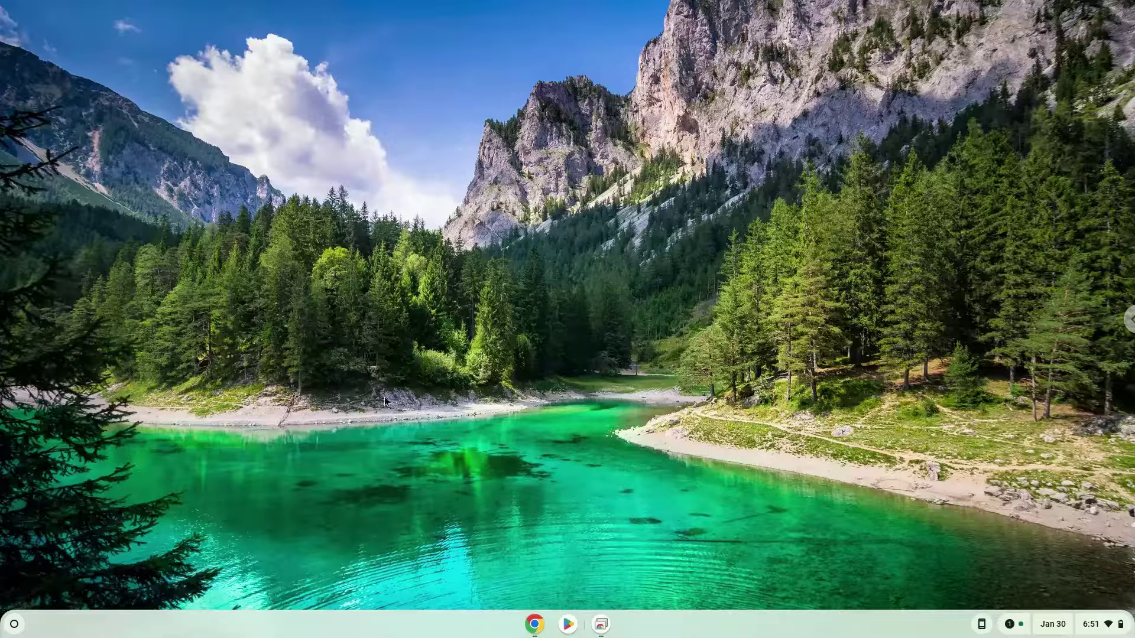
{"action": "left_click", "coordinate": [15, 624]}
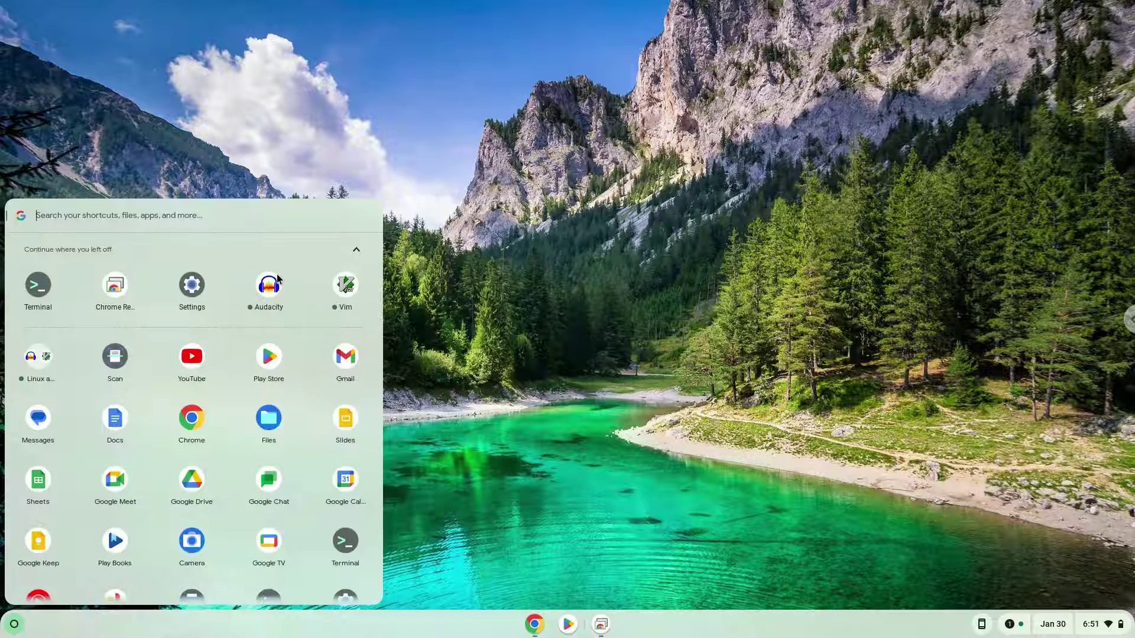
{"action": "left_click", "coordinate": [277, 276]}
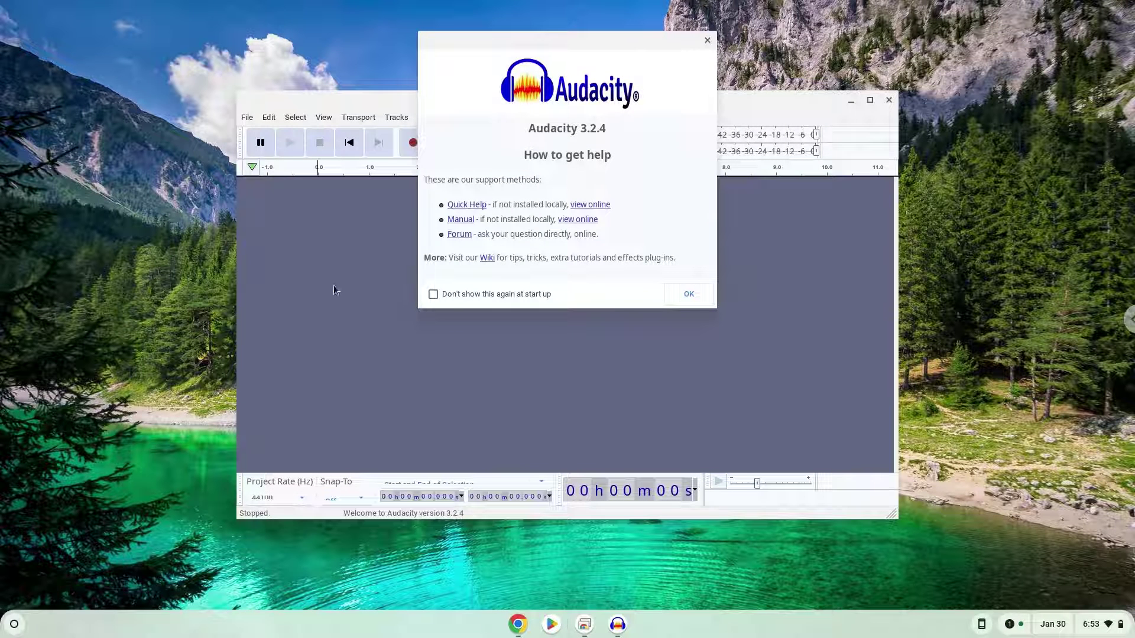
{"action": "left_click", "coordinate": [677, 297]}
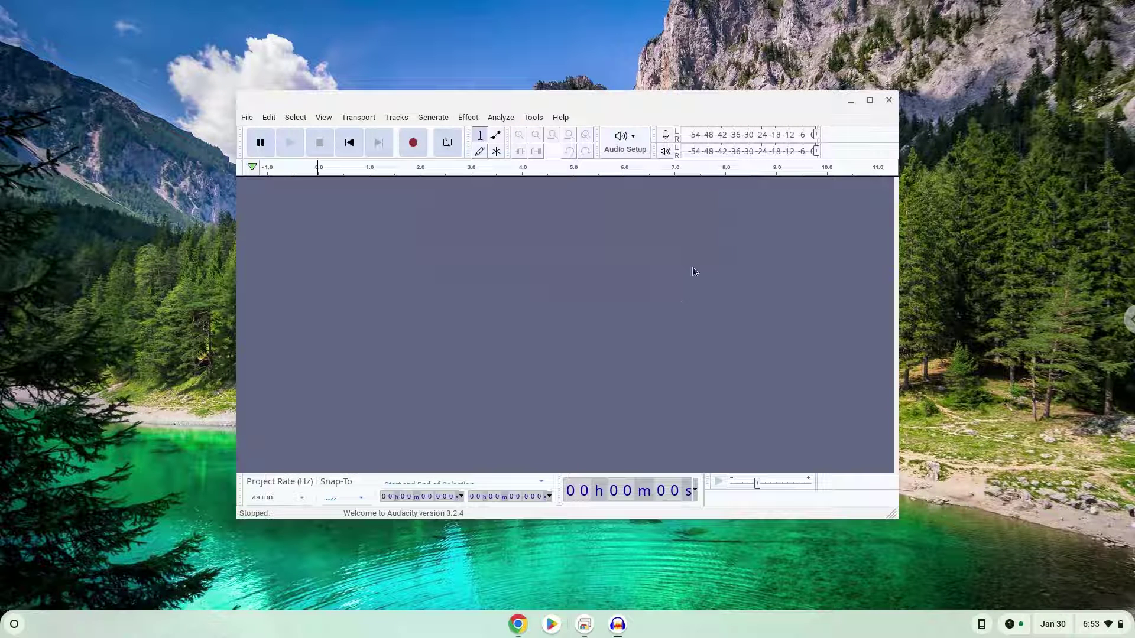
Maximize Audacity and record a roughly 6-second clip into track Audio 1.
{"action": "double_click", "coordinate": [758, 104]}
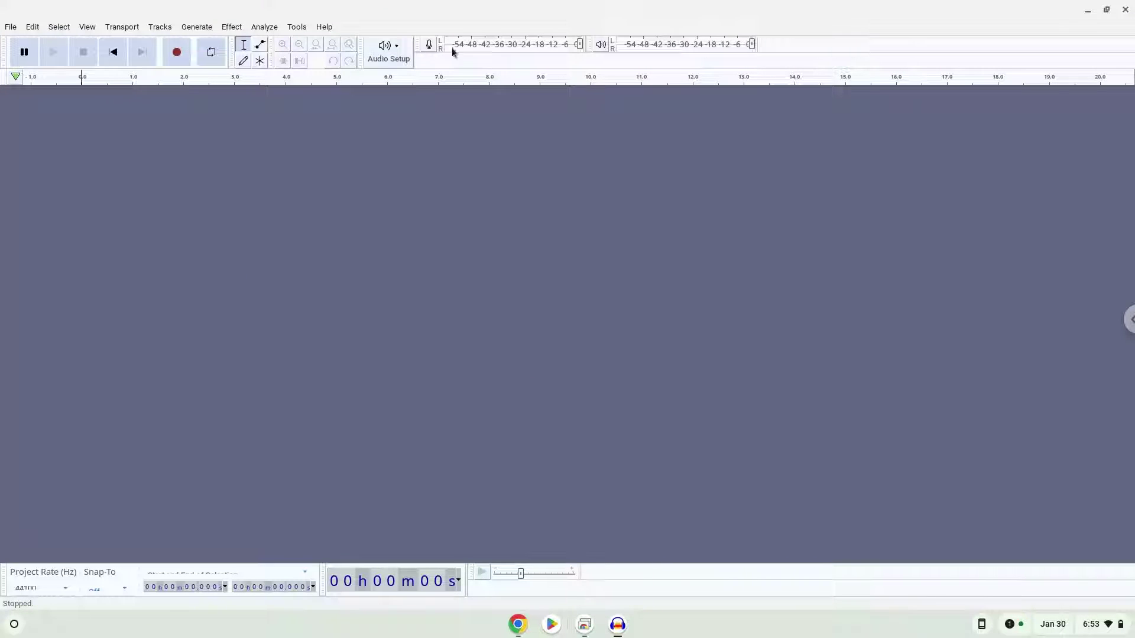
{"action": "left_click", "coordinate": [175, 58]}
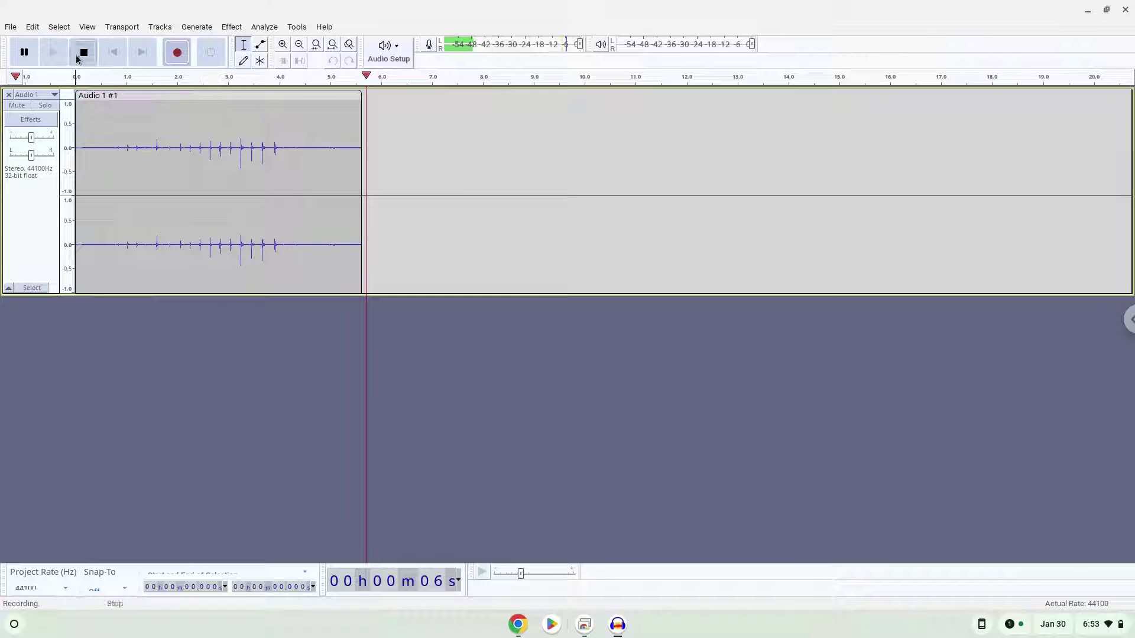
{"action": "left_click", "coordinate": [76, 57]}
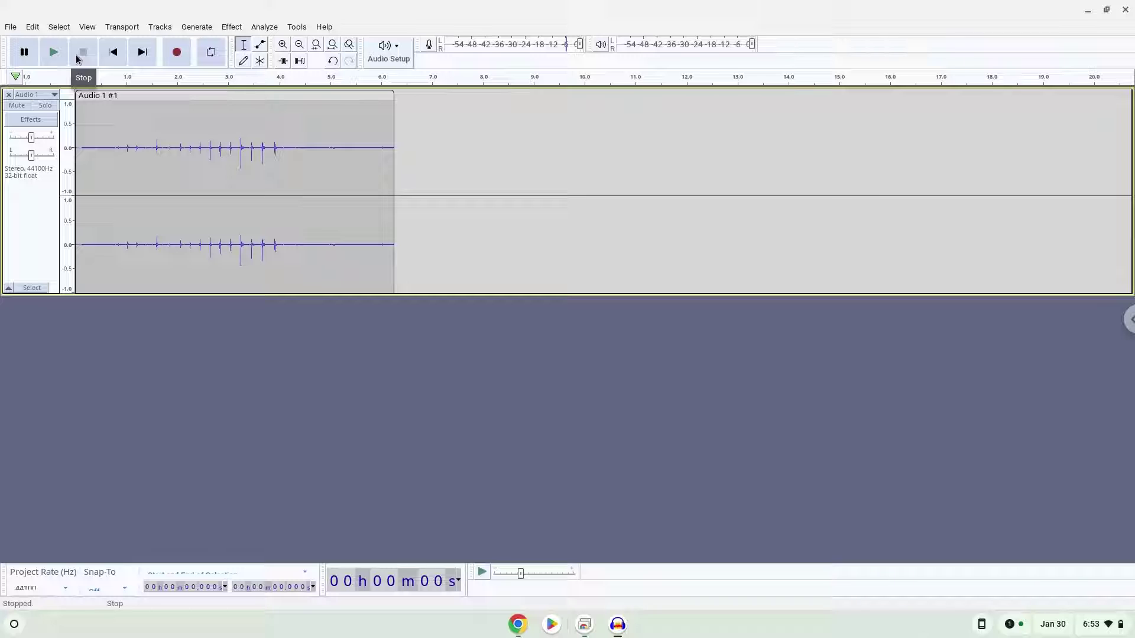
Export the recording via File > Export > Export as MP3 as untitled.mp3, leaving metadata empty.
{"action": "left_click", "coordinate": [9, 27]}
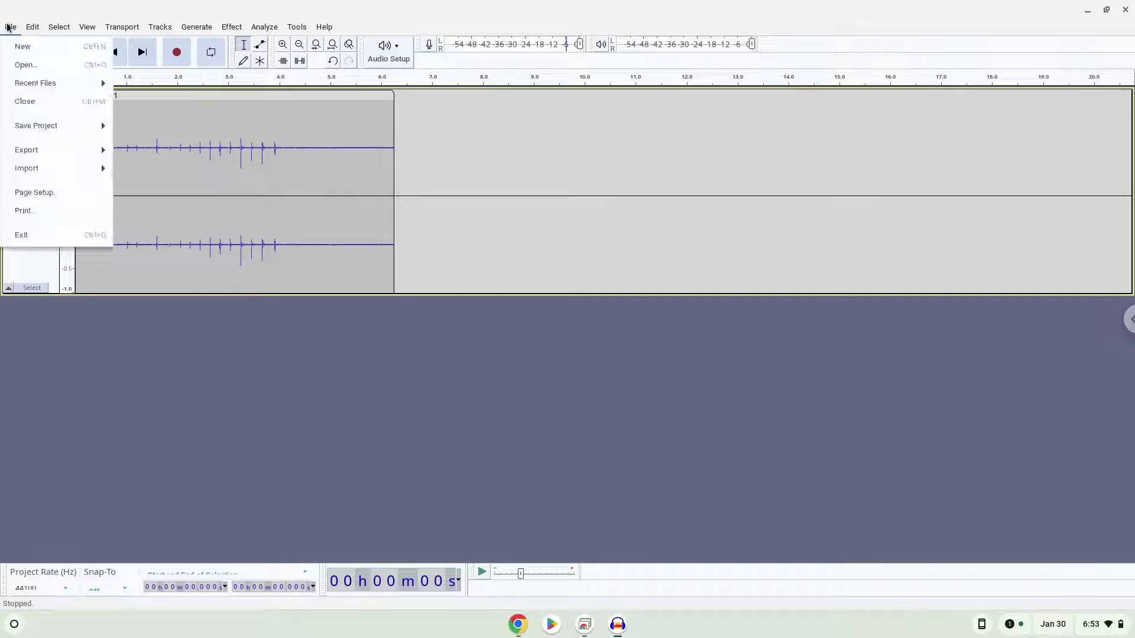
{"action": "mouse_move", "coordinate": [16, 157]}
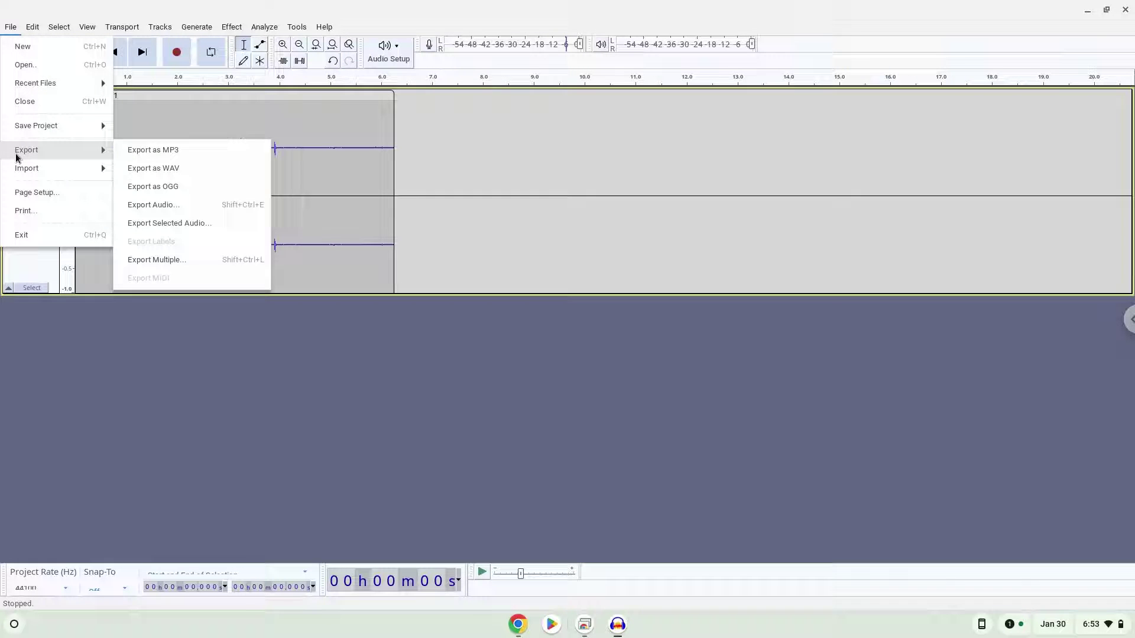
{"action": "left_click", "coordinate": [142, 149]}
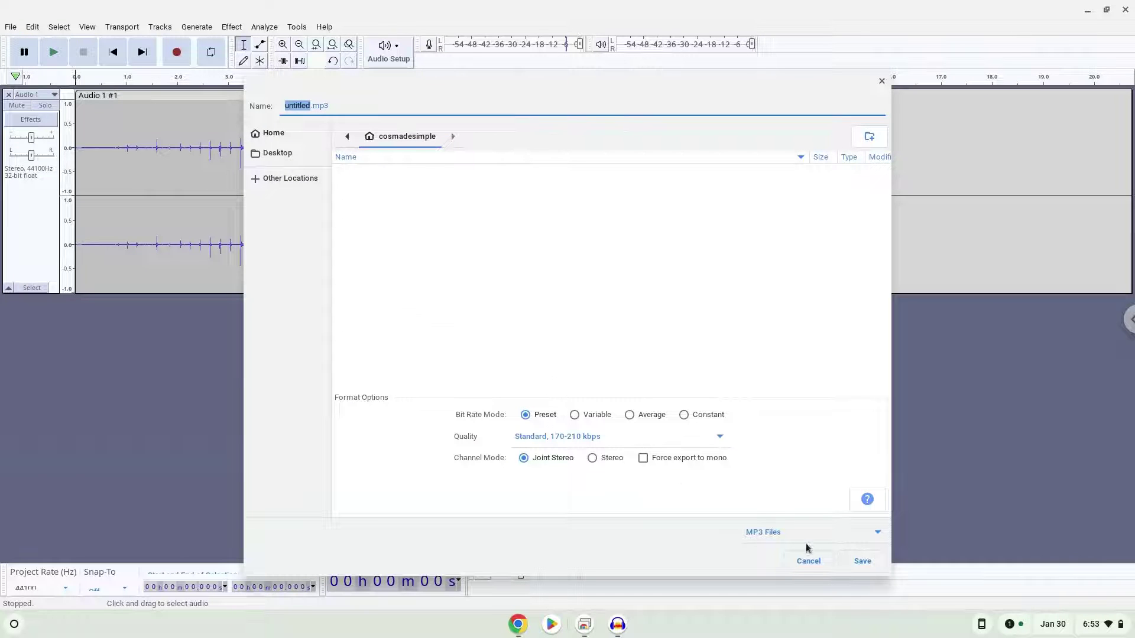
{"action": "left_click", "coordinate": [856, 561]}
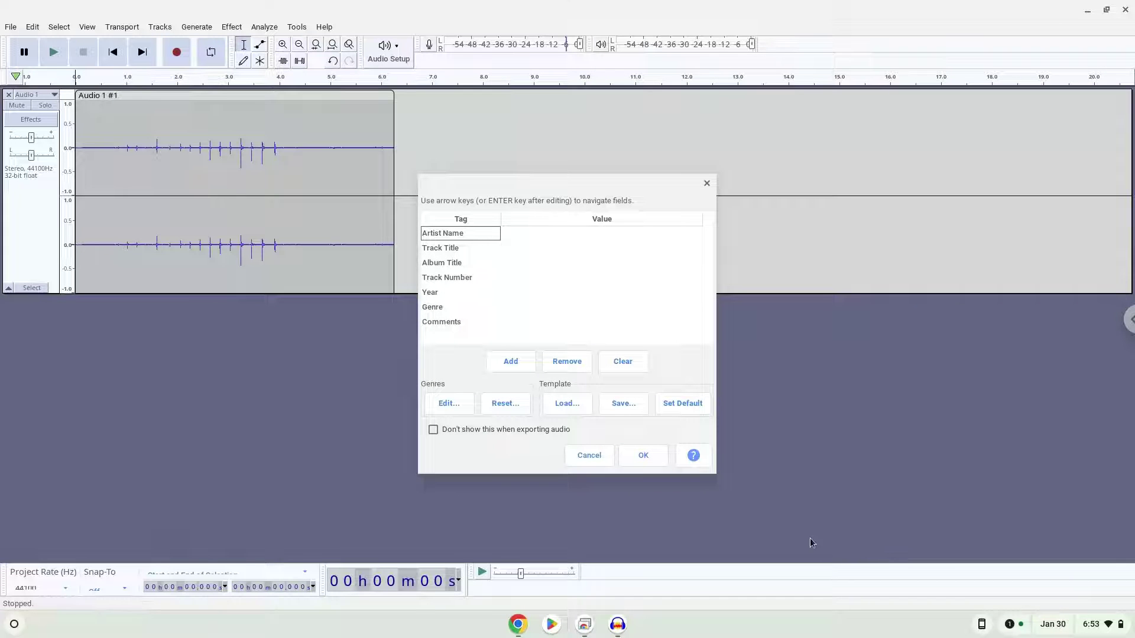
{"action": "left_click", "coordinate": [642, 456]}
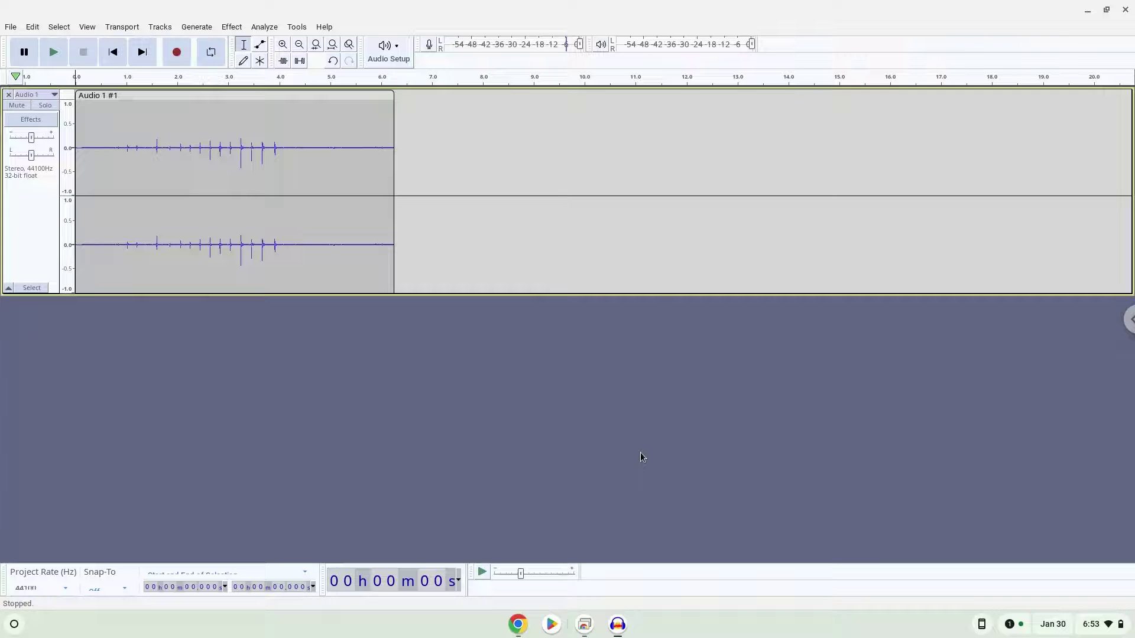
Close Audacity without saving and open untitled.mp3 from Linux files in the Files app.
{"action": "left_click", "coordinate": [1125, 10]}
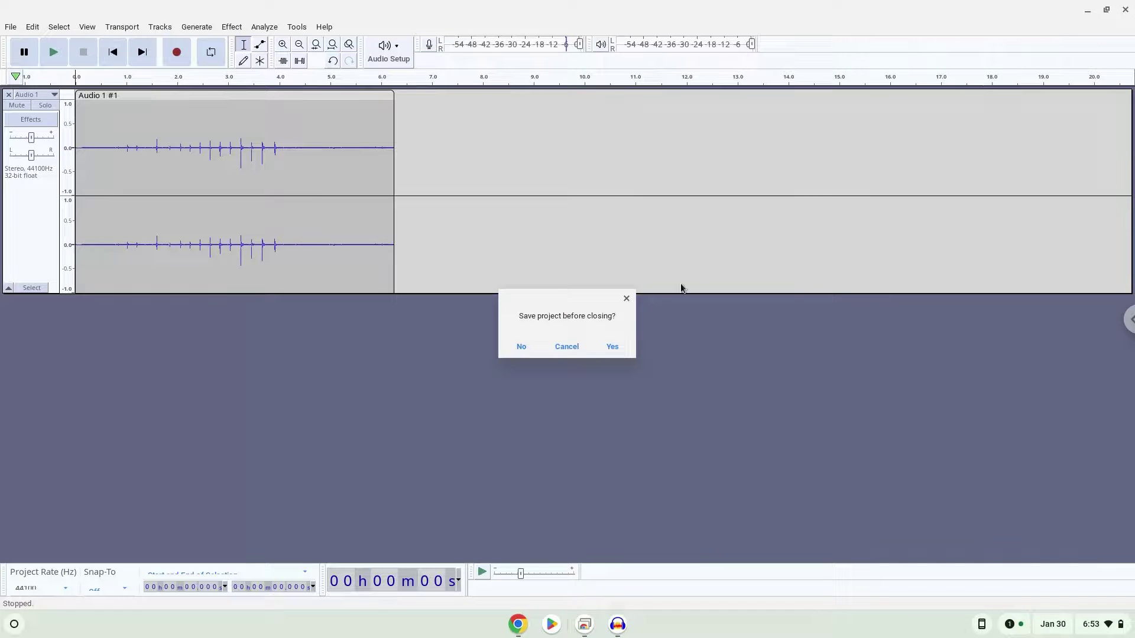
{"action": "left_click", "coordinate": [528, 346]}
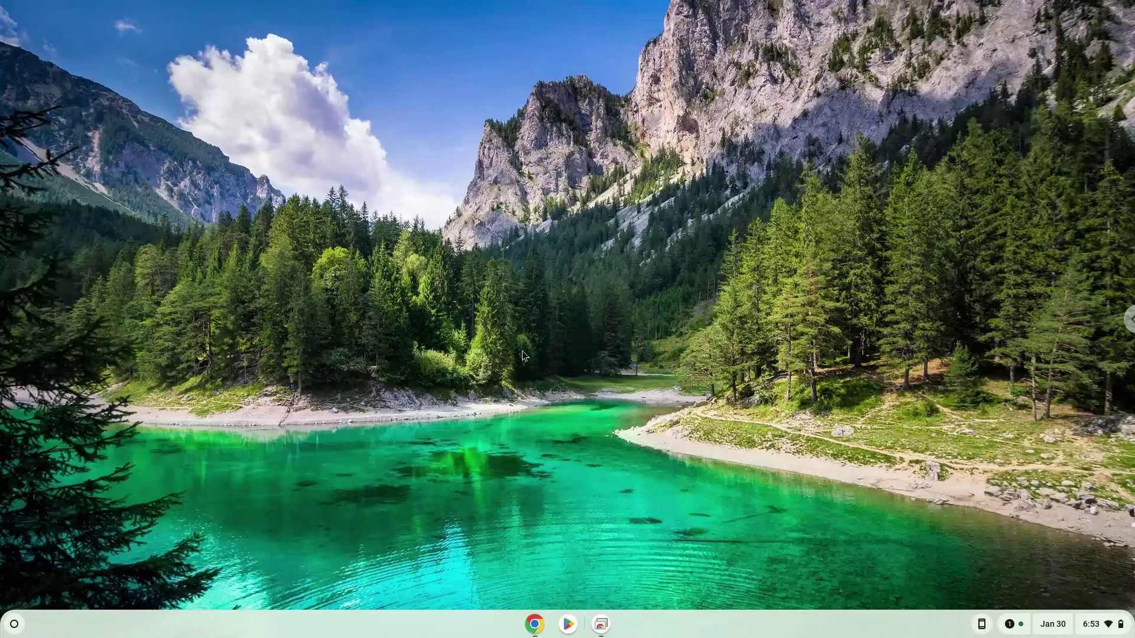
{"action": "left_click", "coordinate": [17, 630]}
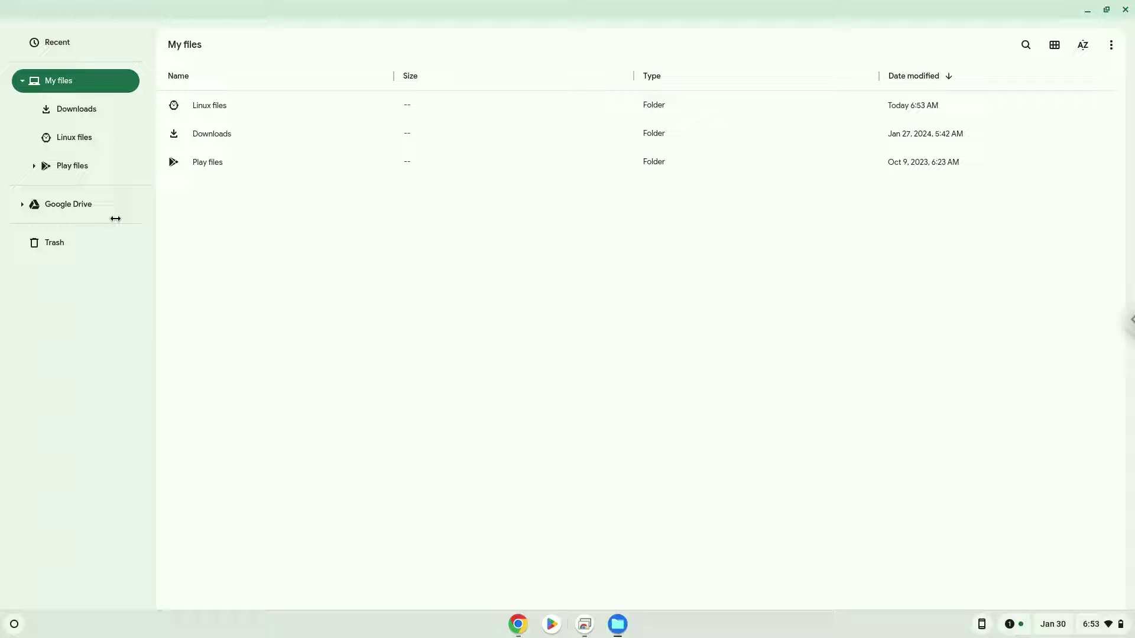
{"action": "left_click", "coordinate": [73, 142]}
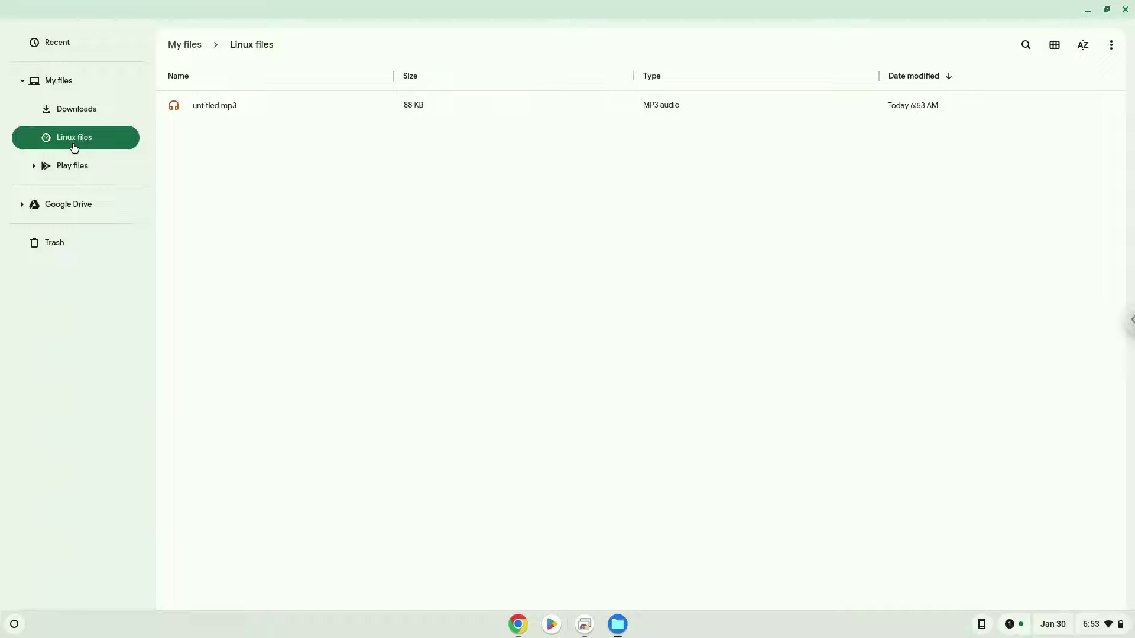
{"action": "double_click", "coordinate": [203, 105]}
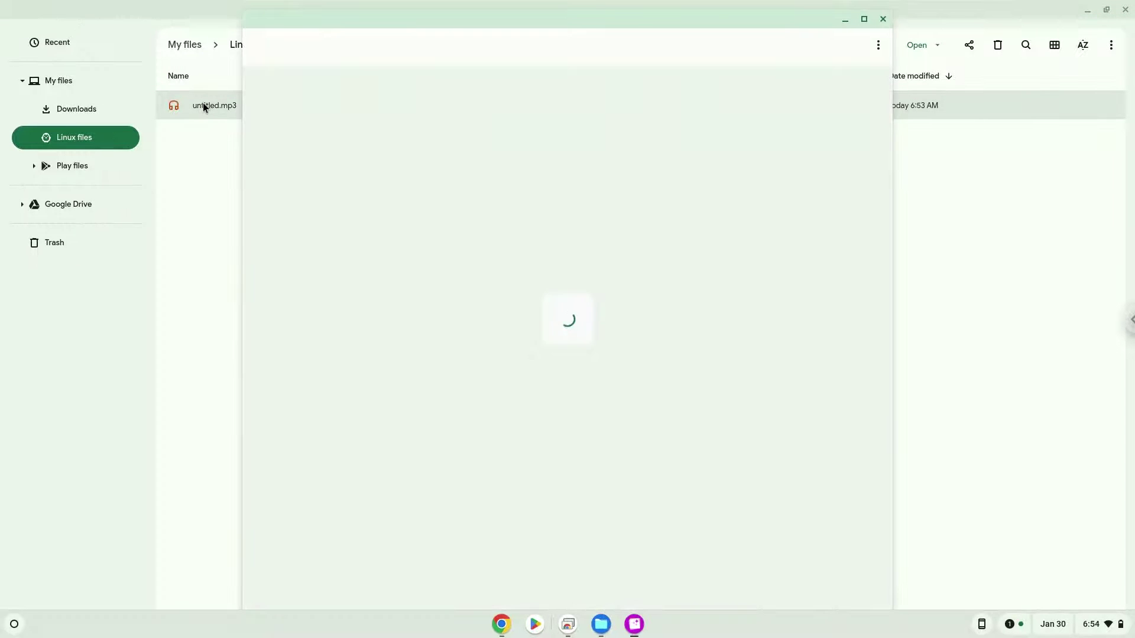